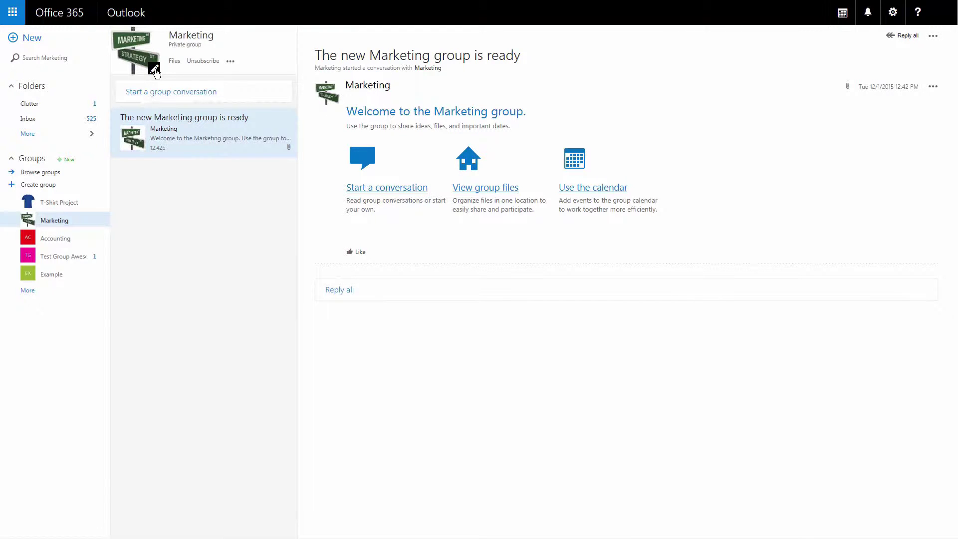
# - Open the Edit group panel for the Marketing group from the pencil badge on its logo
pyautogui.click(154, 68)
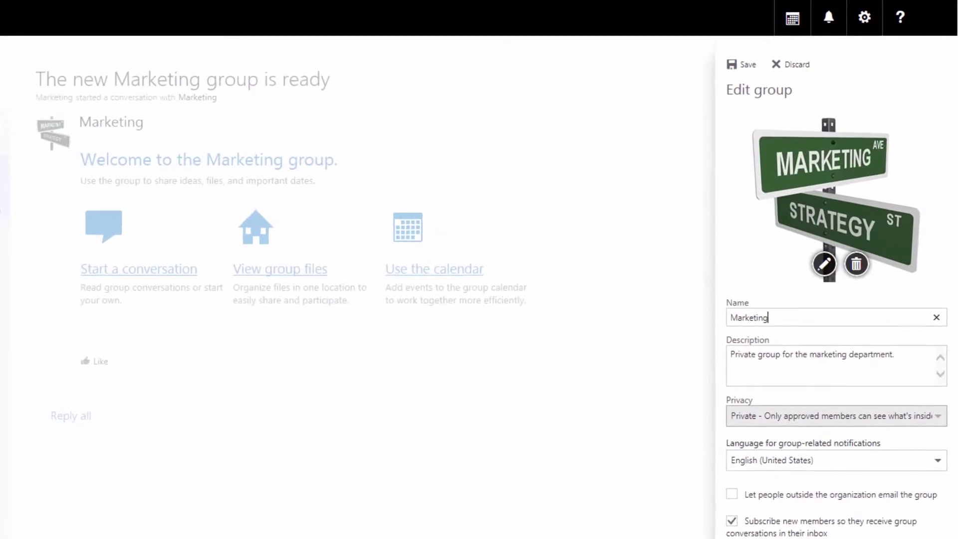